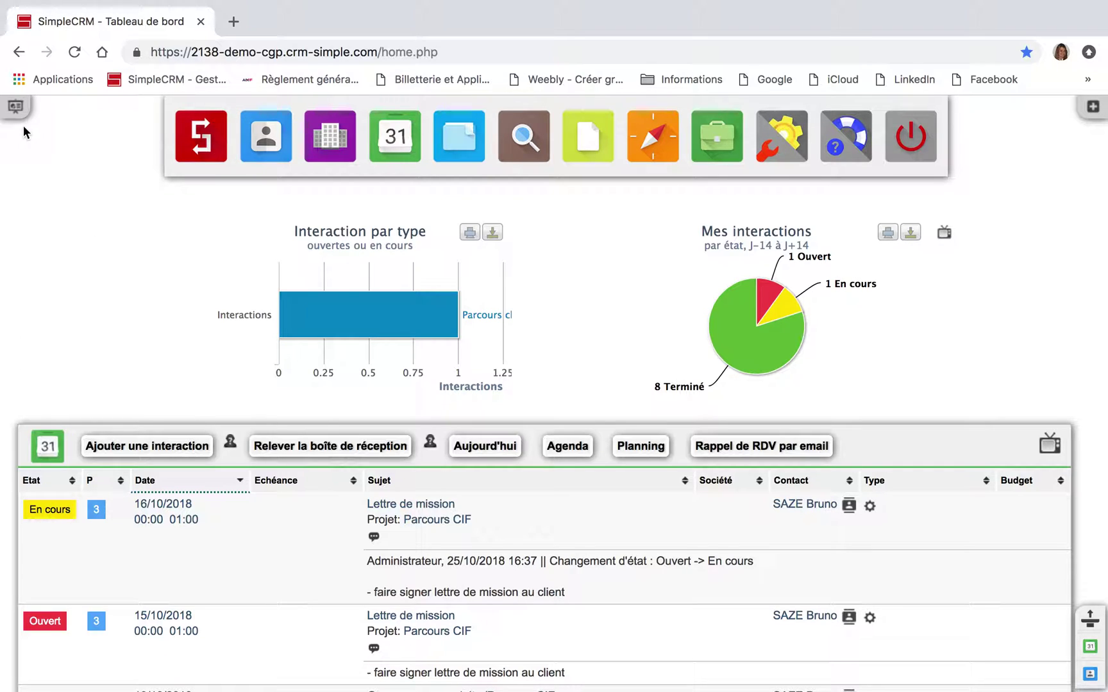
- Open the document template management page (Modèles de documents) from the full list of CRM modules
click(17, 109)
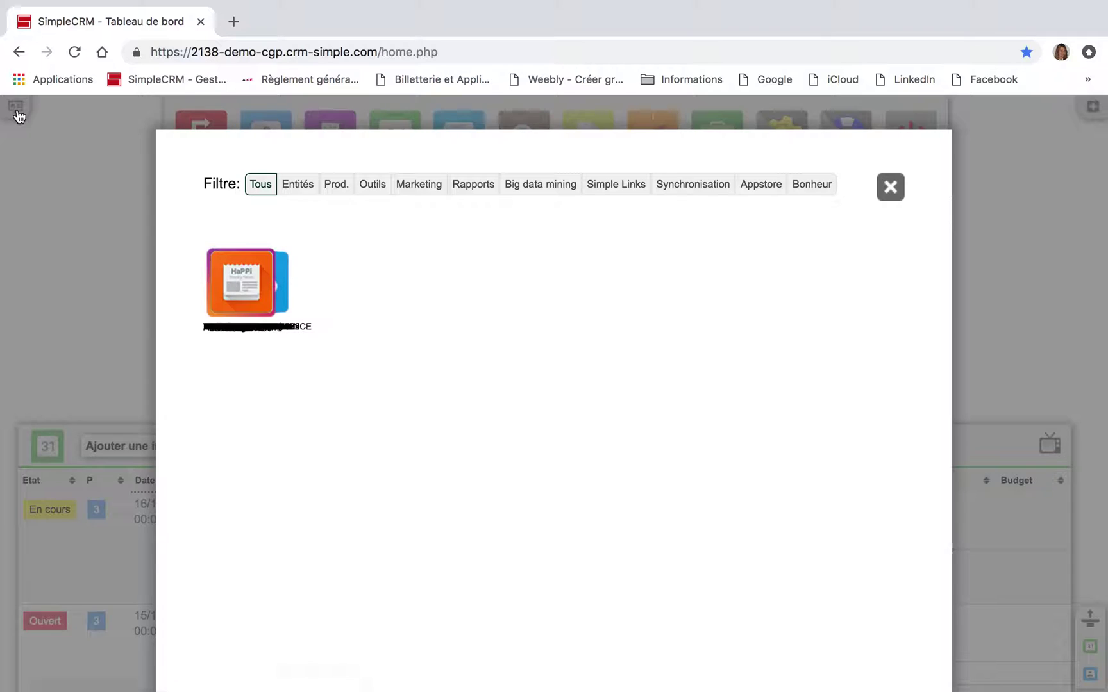
scroll(290, 293, down, 3)
scroll(291, 295, up, 1)
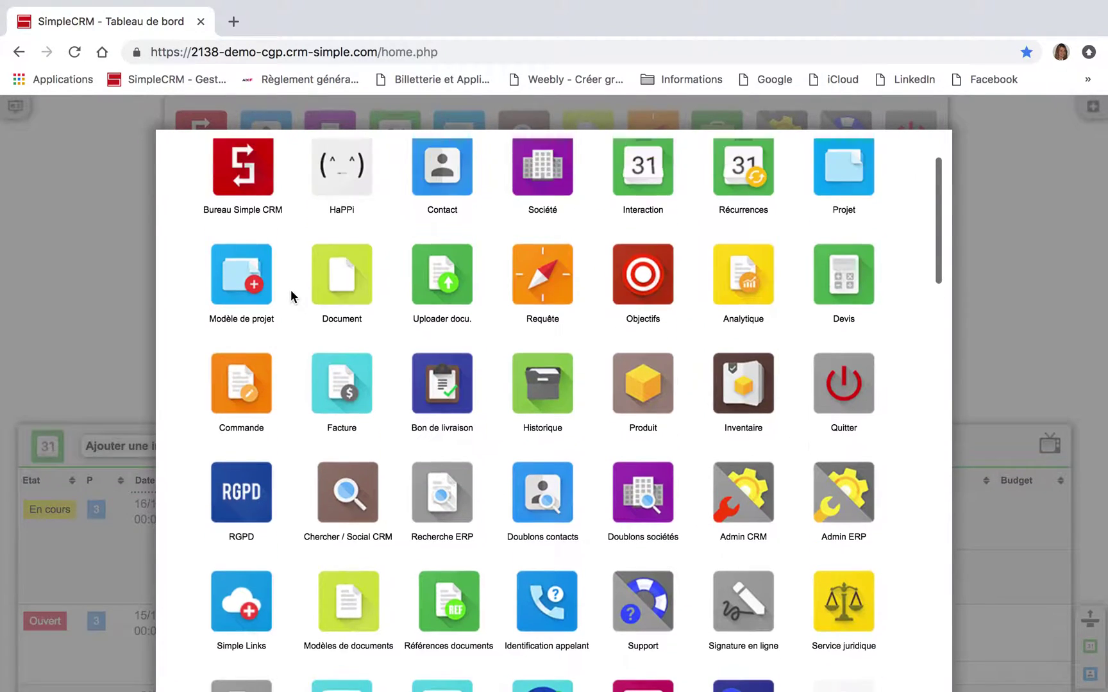
scroll(292, 296, down, 3)
click(346, 460)
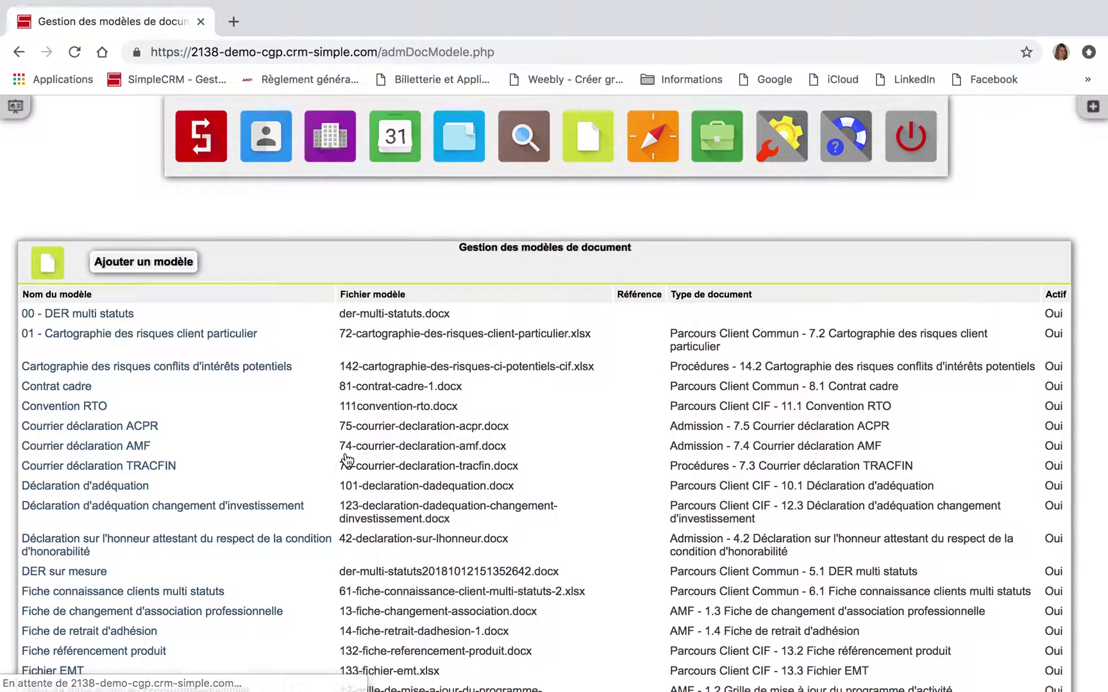
- Download the model file of the "00 - DER multi statuts" template and open it full screen in Word
click(80, 317)
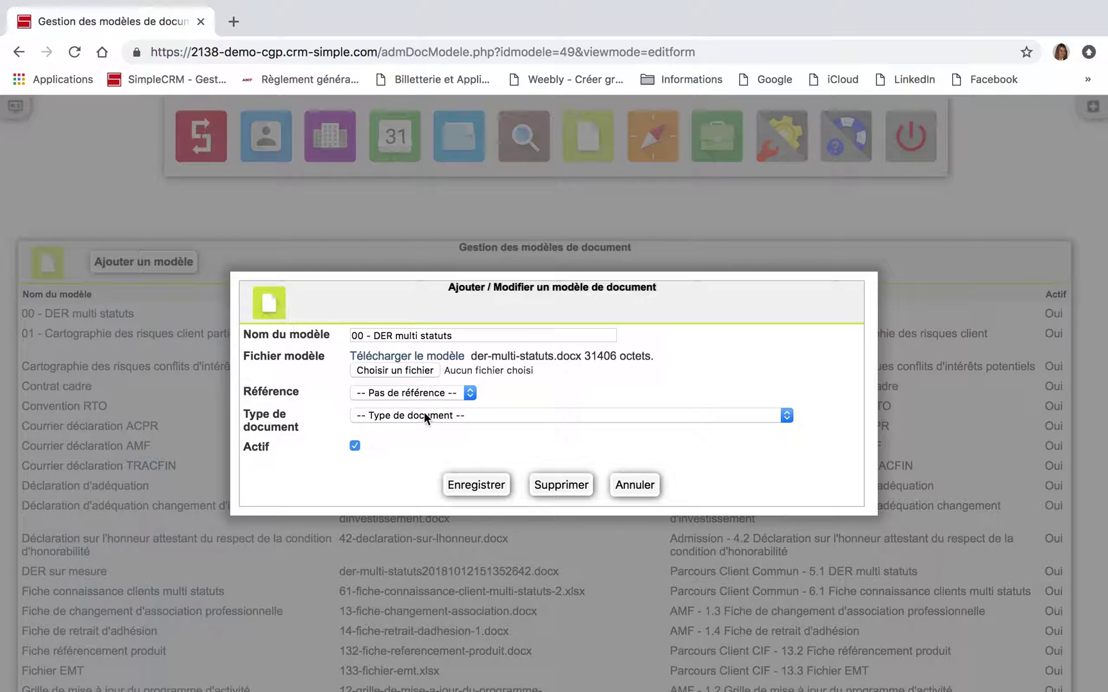
click(445, 360)
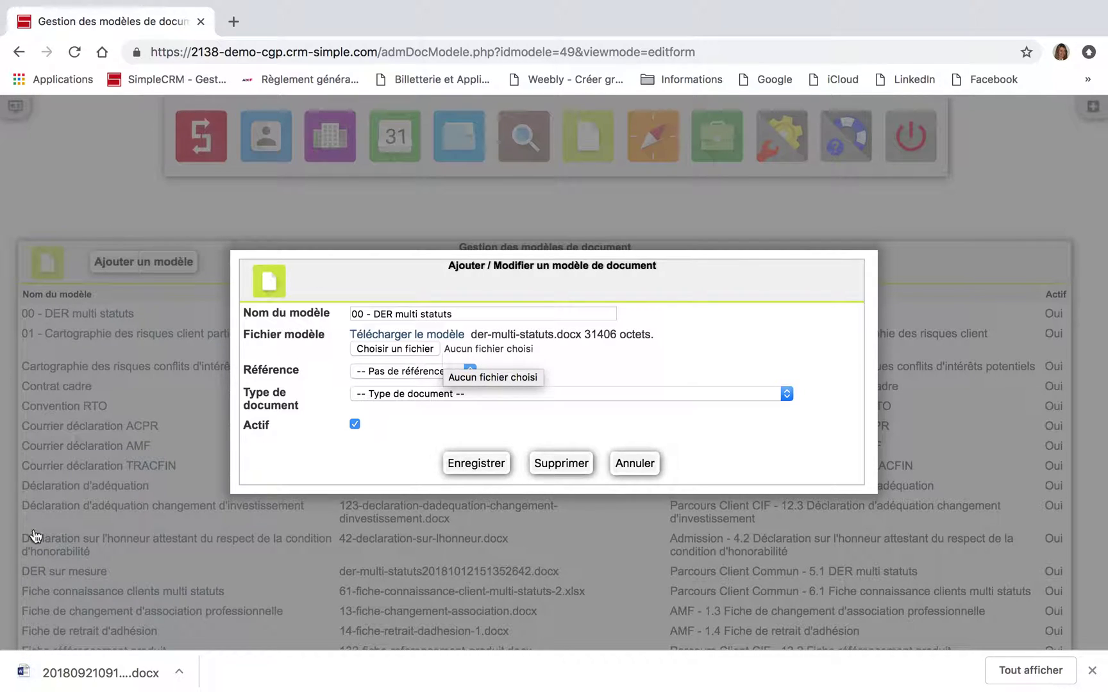
click(89, 679)
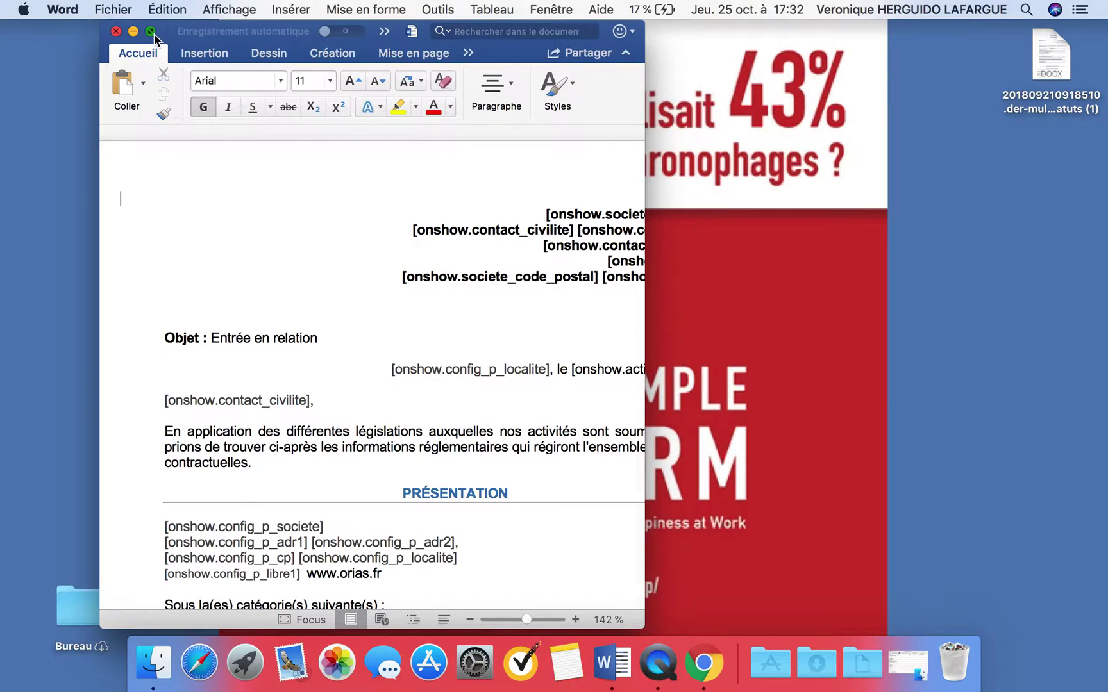
click(153, 34)
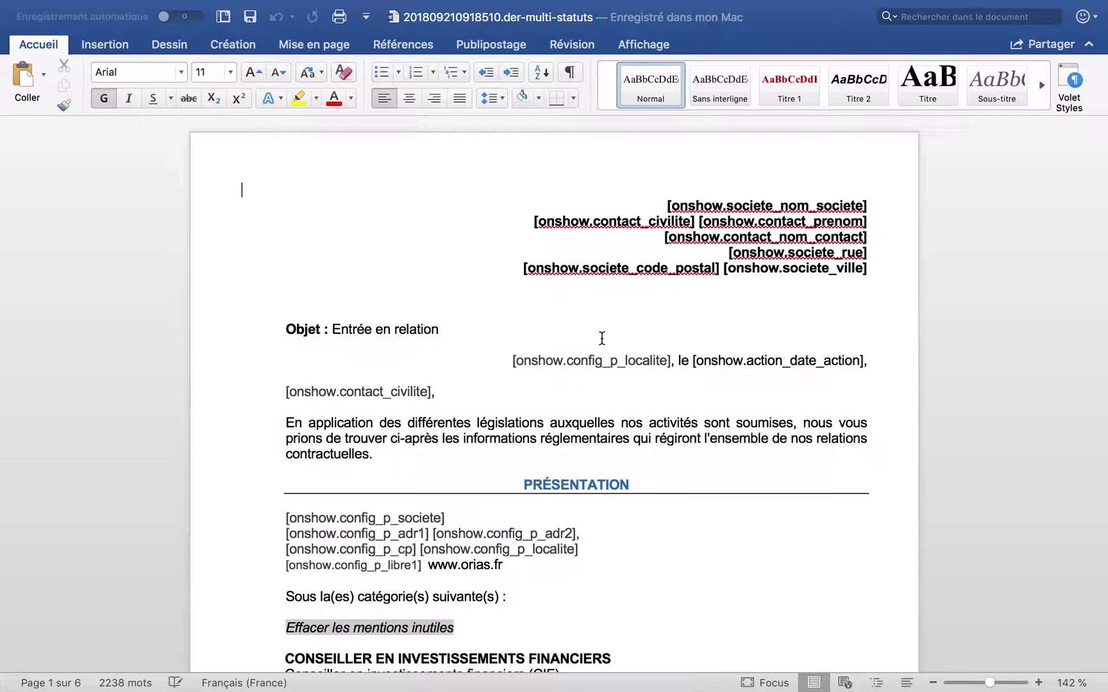
- Delete the highlighted note "Effacer les mentions inutiles" above the status categories in the PRÉSENTATION section
scroll(601, 339, down, 3)
scroll(602, 340, down, 5)
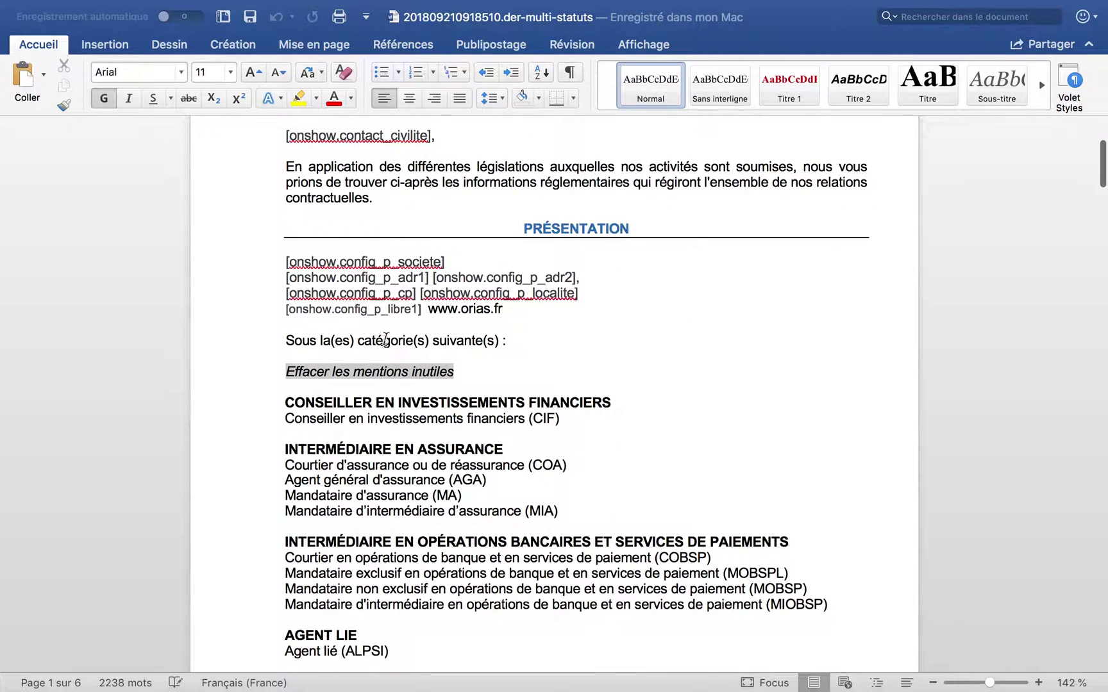
scroll(591, 406, down, 3)
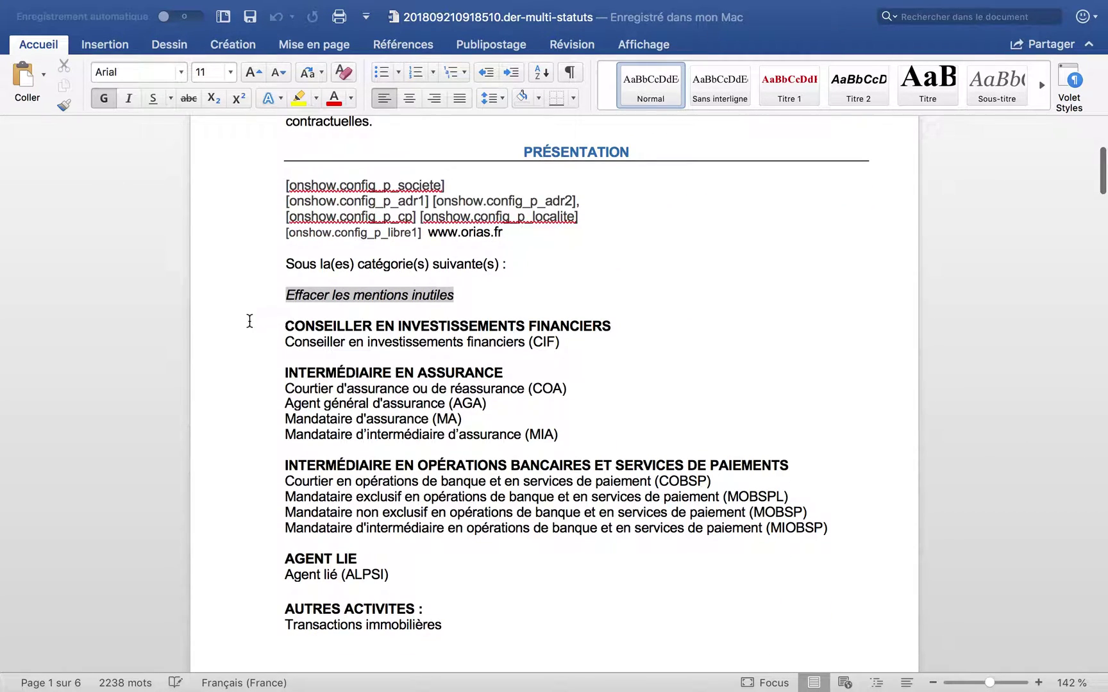
drag(254, 310, 281, 293)
key(BackSpace)
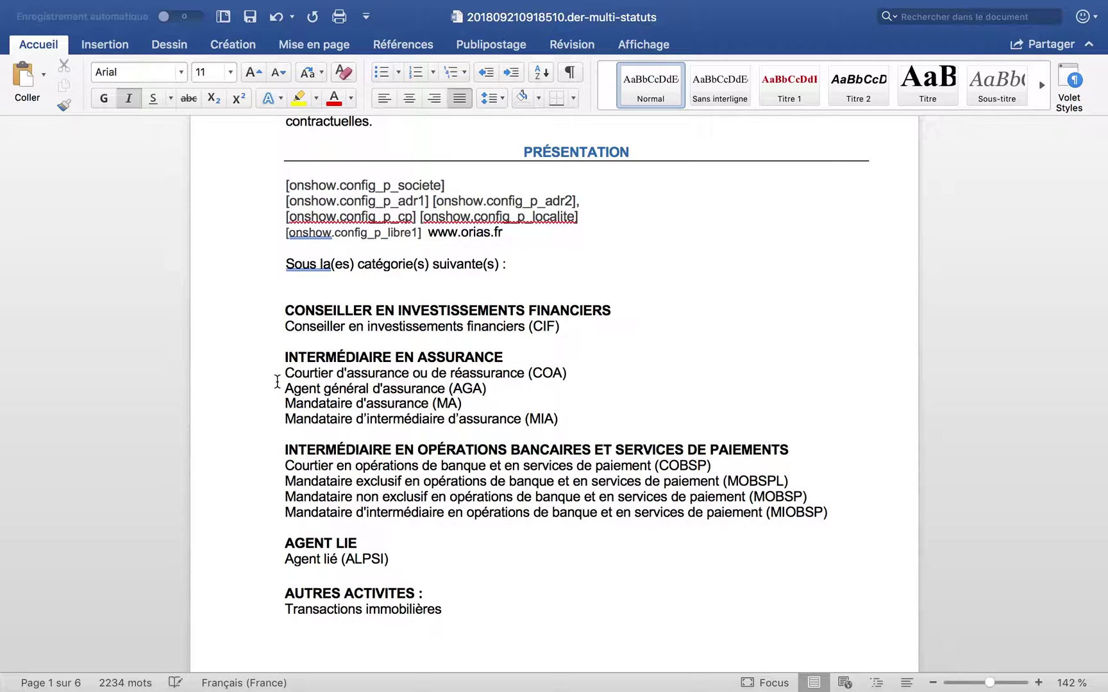
- Delete the INTERMÉDIAIRE EN ASSURANCE, INTERMÉDIAIRE EN OPÉRATIONS BANCAIRES ET SERVICES DE PAIEMENTS and AGENT LIE blocks from the PRÉSENTATION section
drag(281, 357, 566, 419)
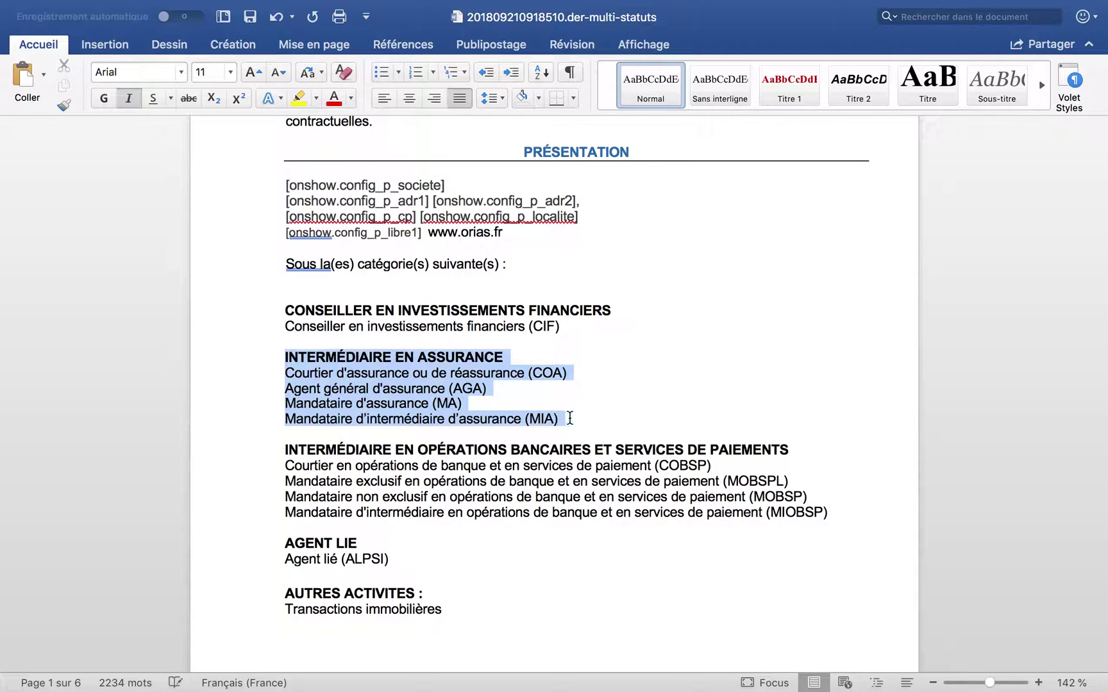
key(BackSpace)
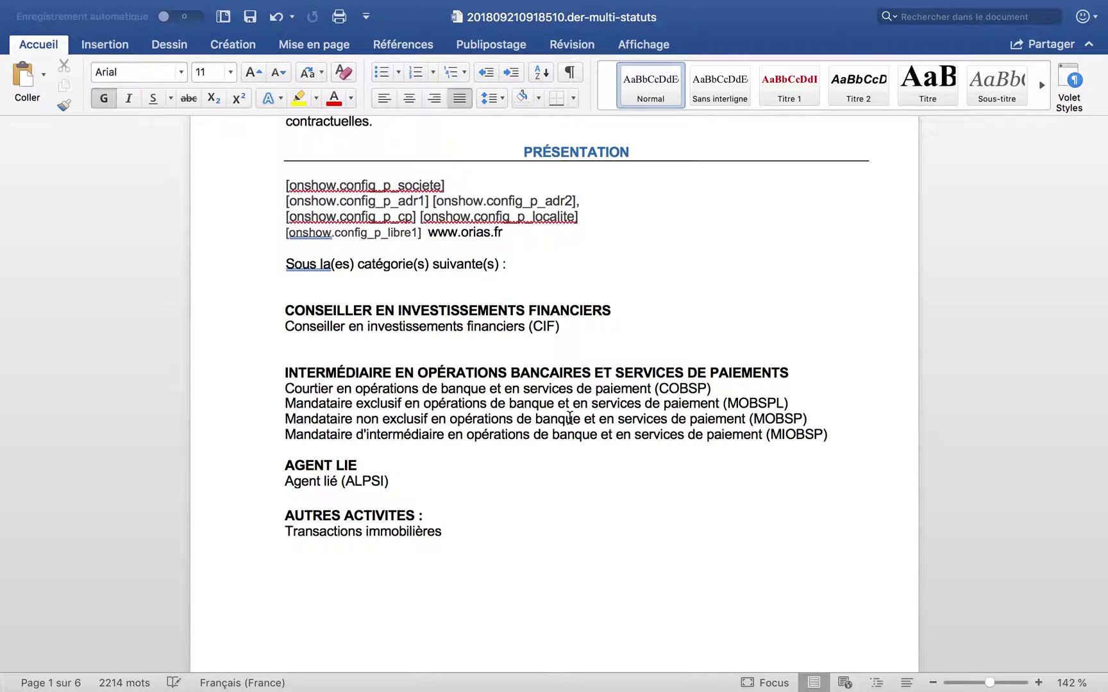
double_click(282, 373)
drag(402, 387, 862, 440)
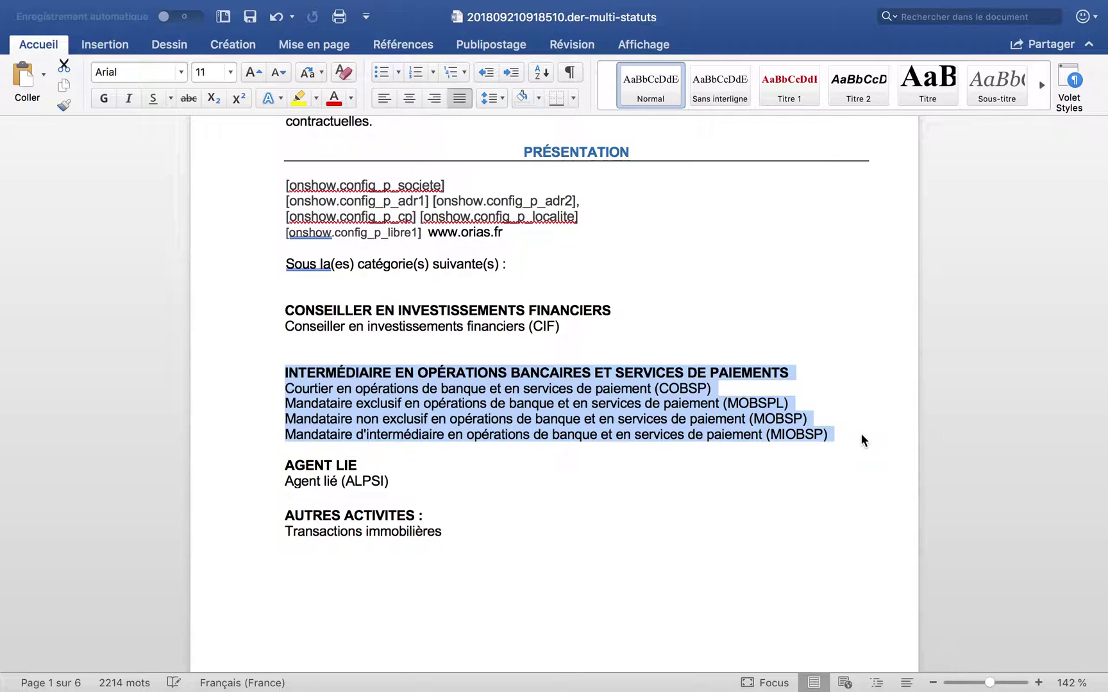
key(BackSpace)
drag(266, 363, 399, 407)
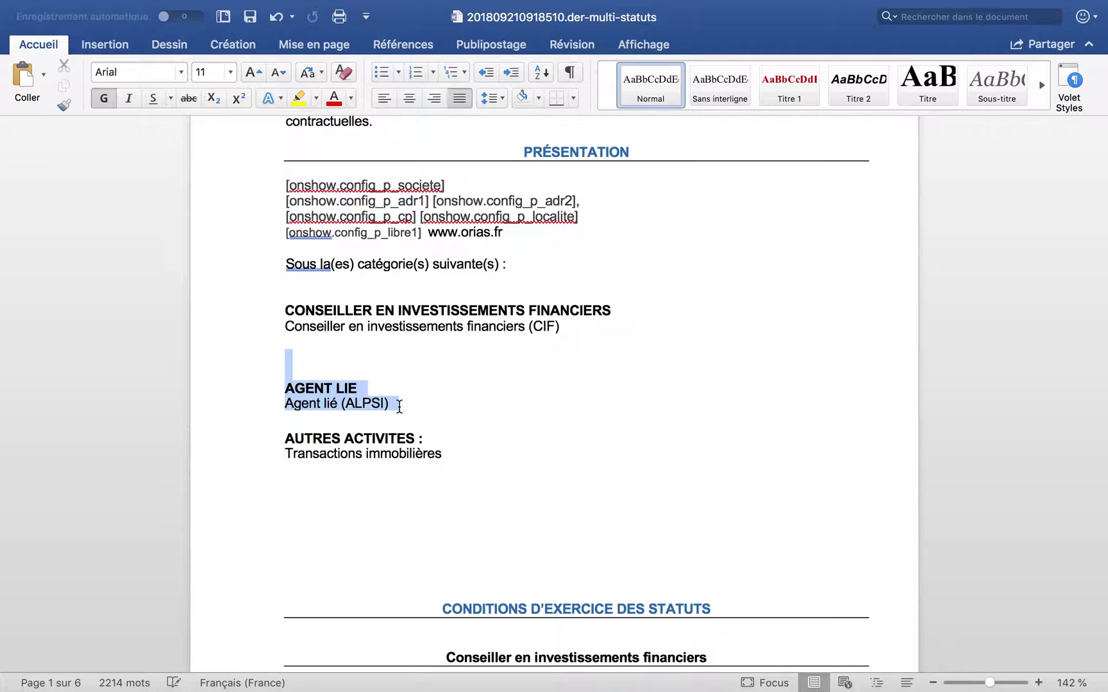
key(BackSpace)
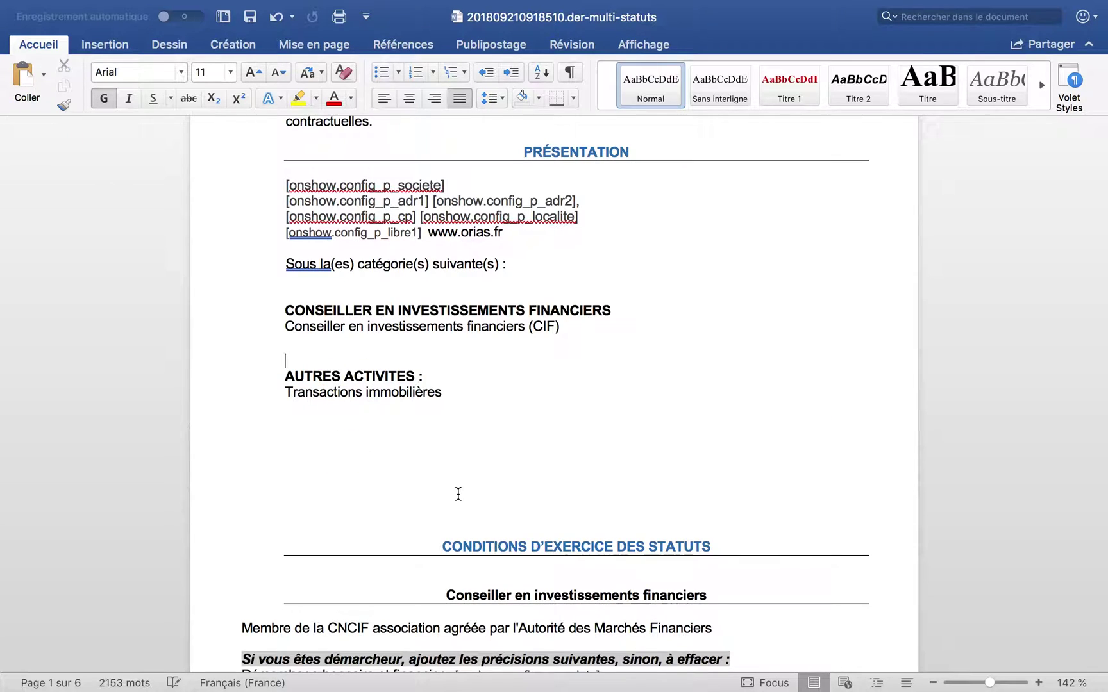
- Save the edited document under the new name 201809210918510.der-personnalisé in Téléchargements, as a Word document (.docx)
scroll(459, 493, down, 10)
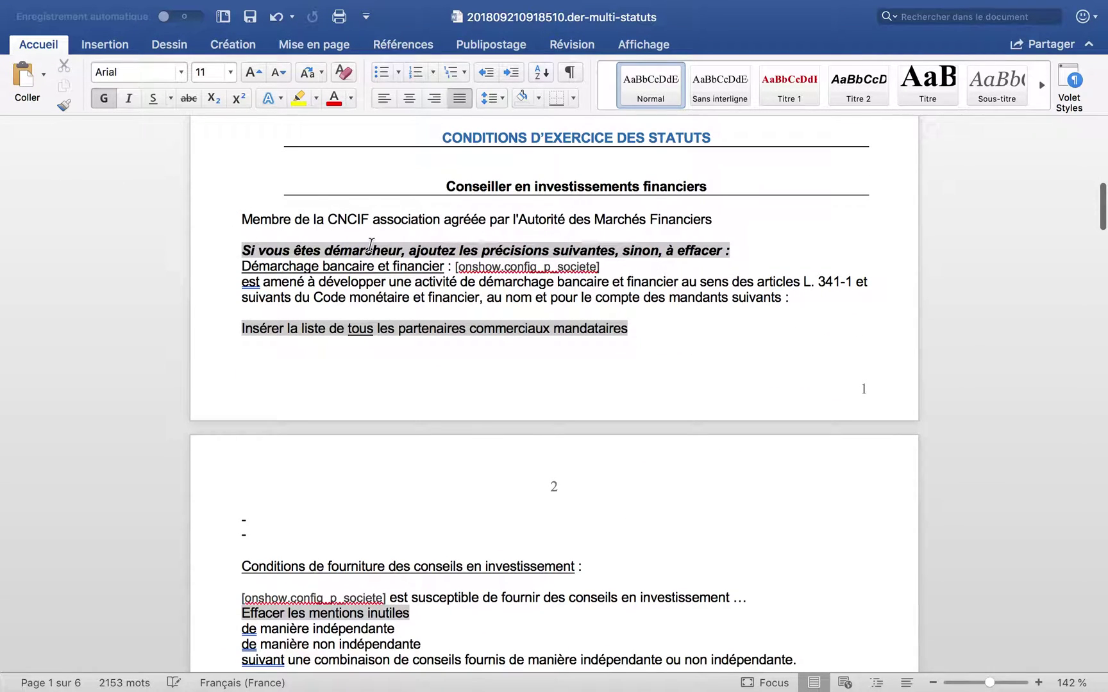
scroll(351, 314, down, 4)
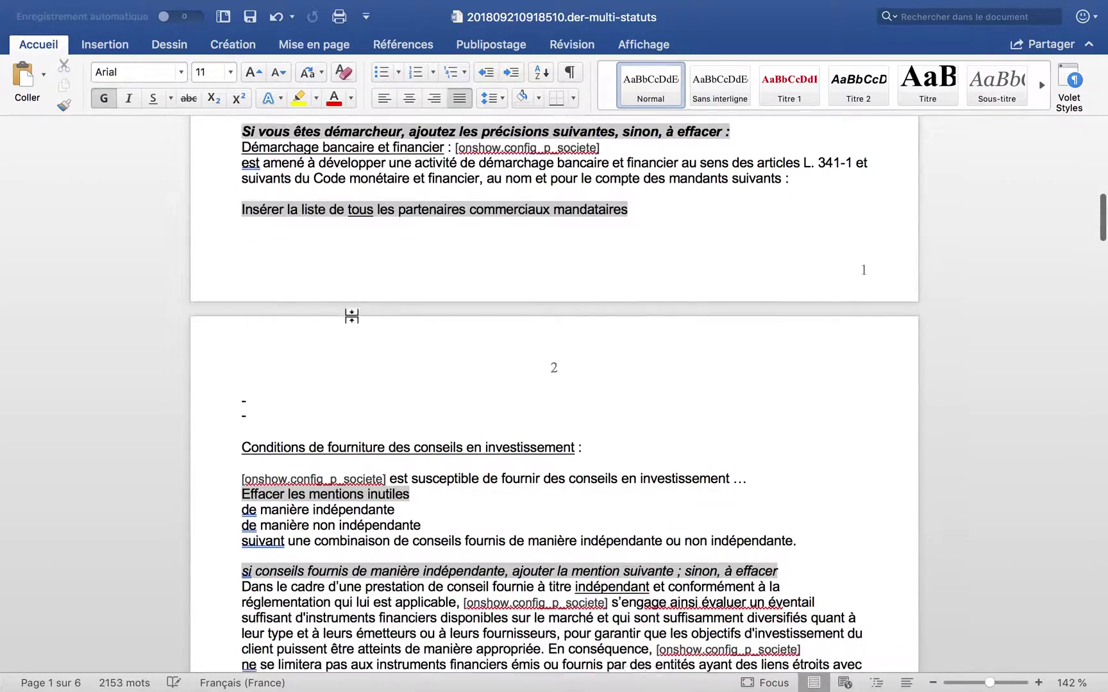
scroll(351, 315, down, 20)
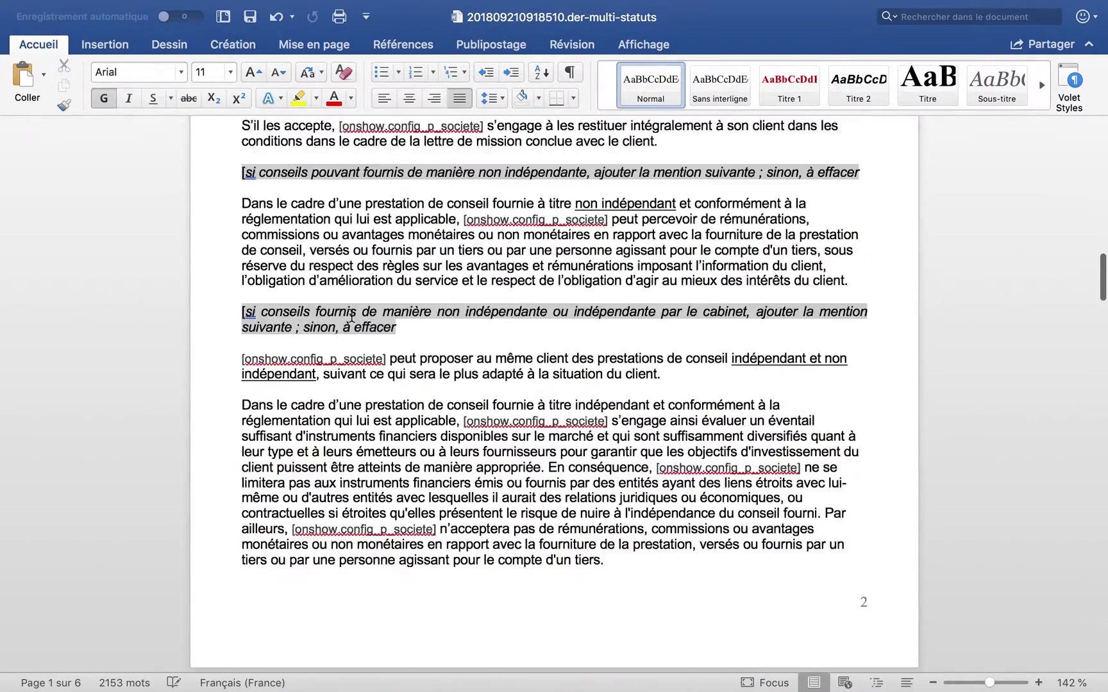
scroll(352, 314, down, 20)
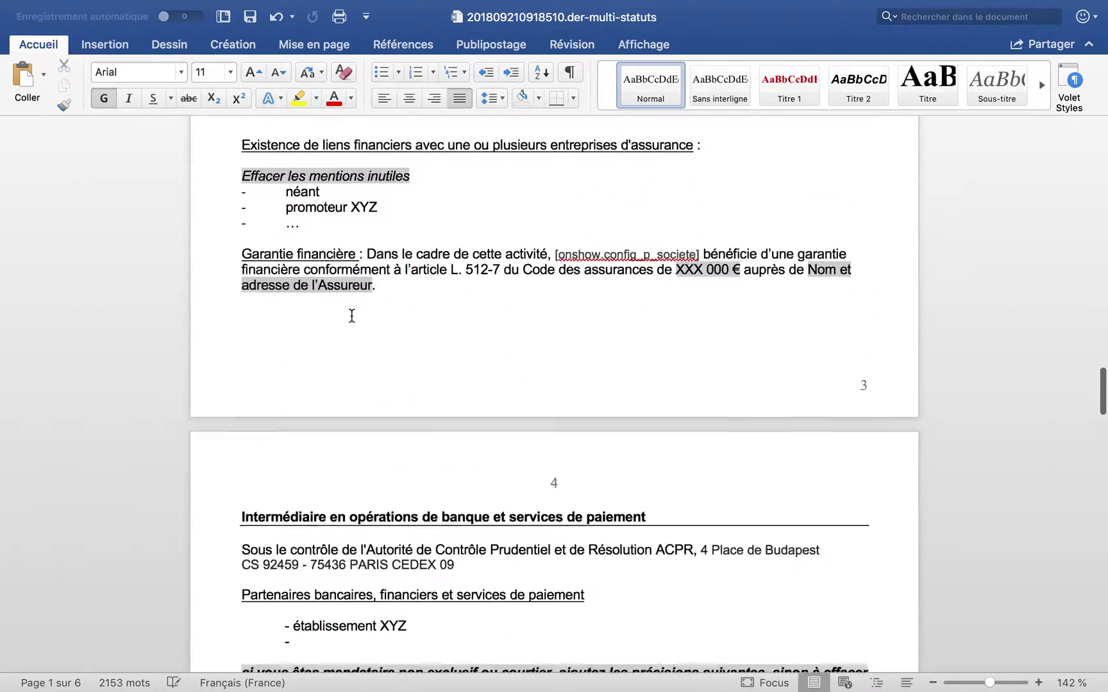
scroll(351, 315, down, 16)
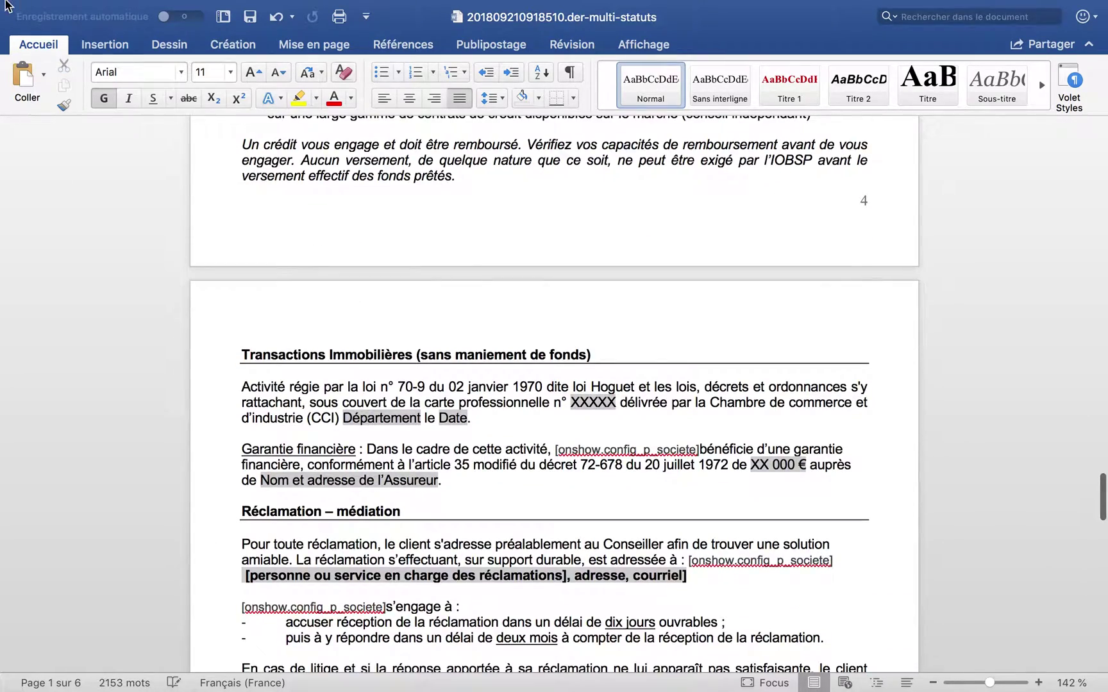
click(125, 4)
click(139, 143)
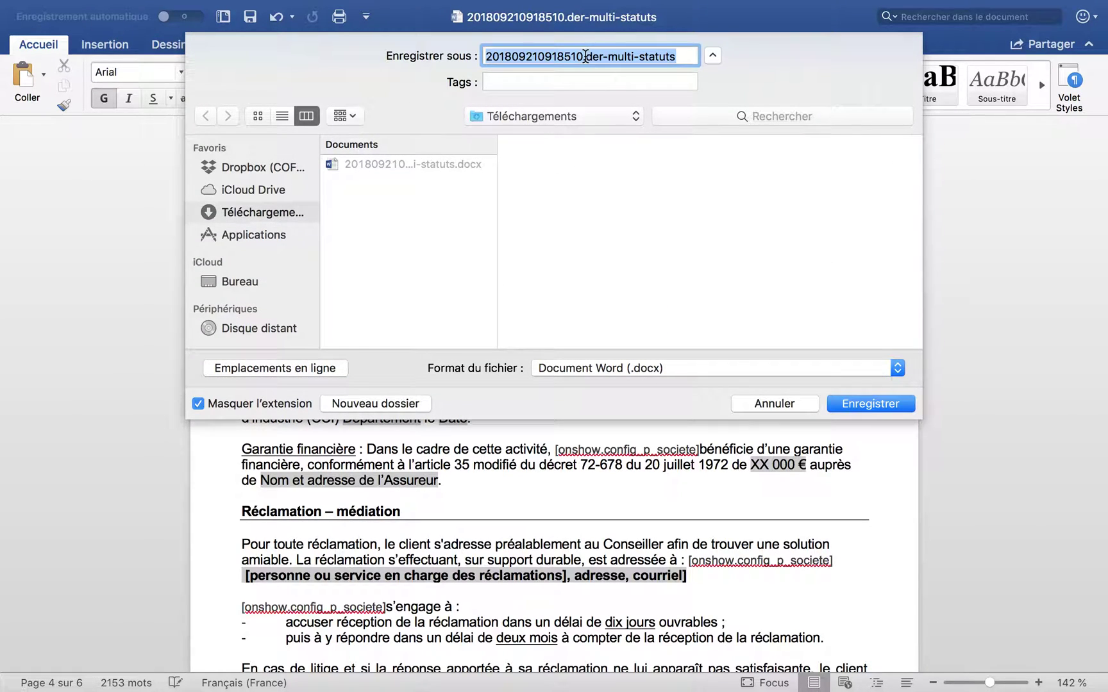
click(681, 57)
key(BackSpace)
key(BackSpace)
key(BackSpace)
key(BackSpace)
key(BackSpace)
key(BackSpace)
key(BackSpace)
key(BackSpace)
key(BackSpace)
key(BackSpace)
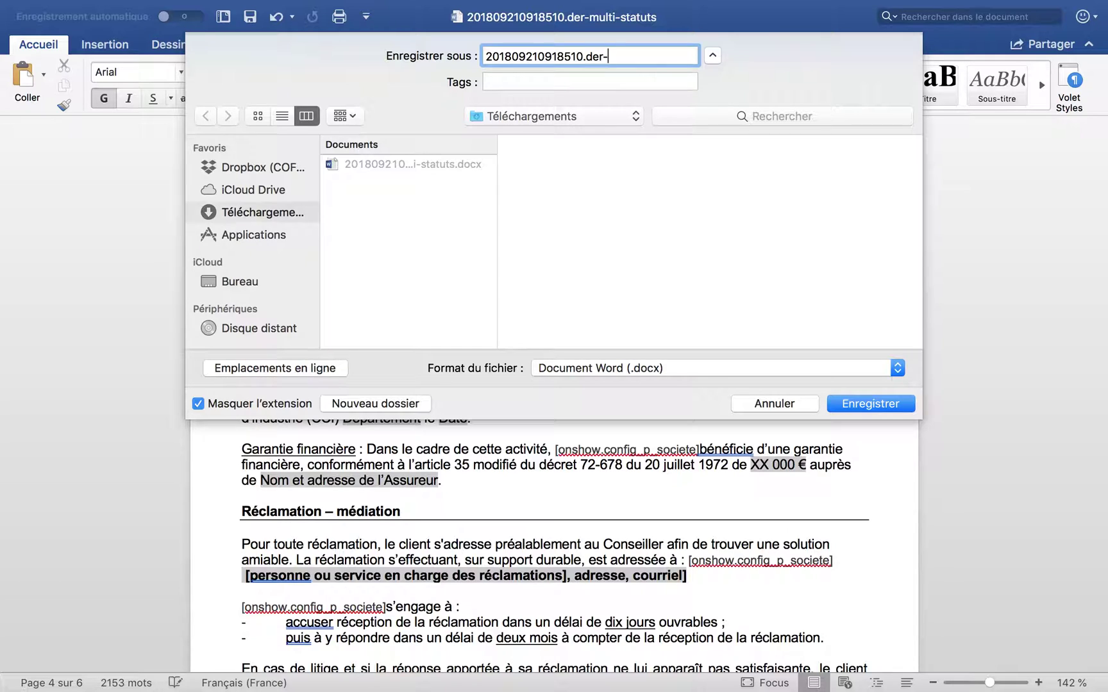
text(personnalisé)
click(877, 398)
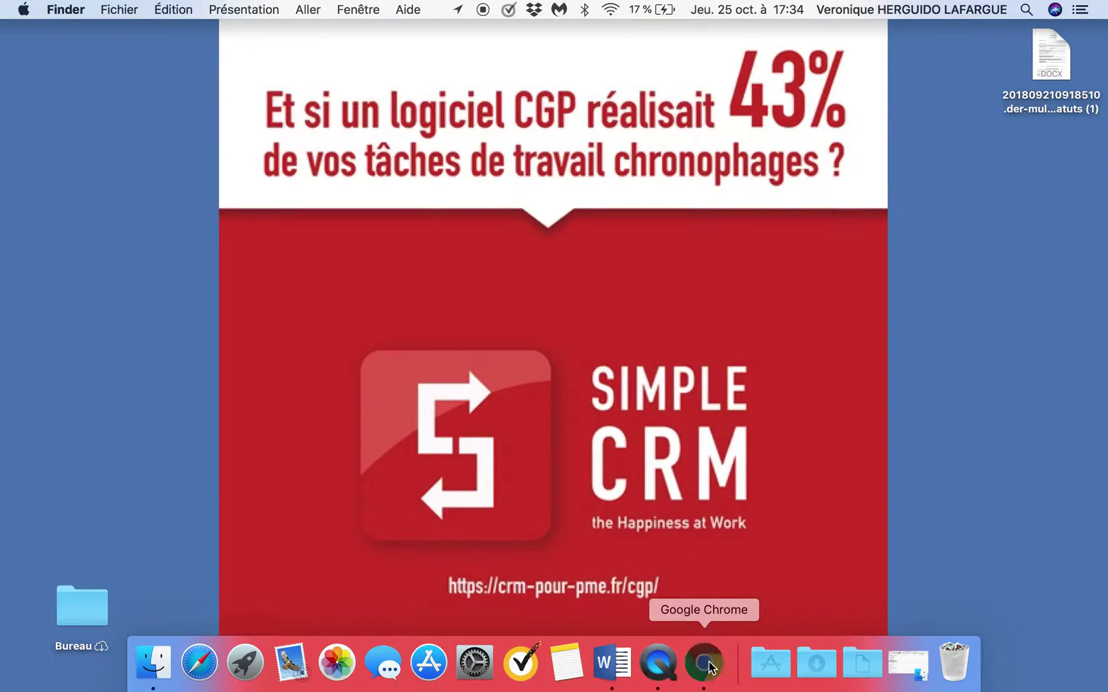
- Switch back to Chrome, cancel editing the existing template, and start a new document template named "DER personnalisé"
click(706, 663)
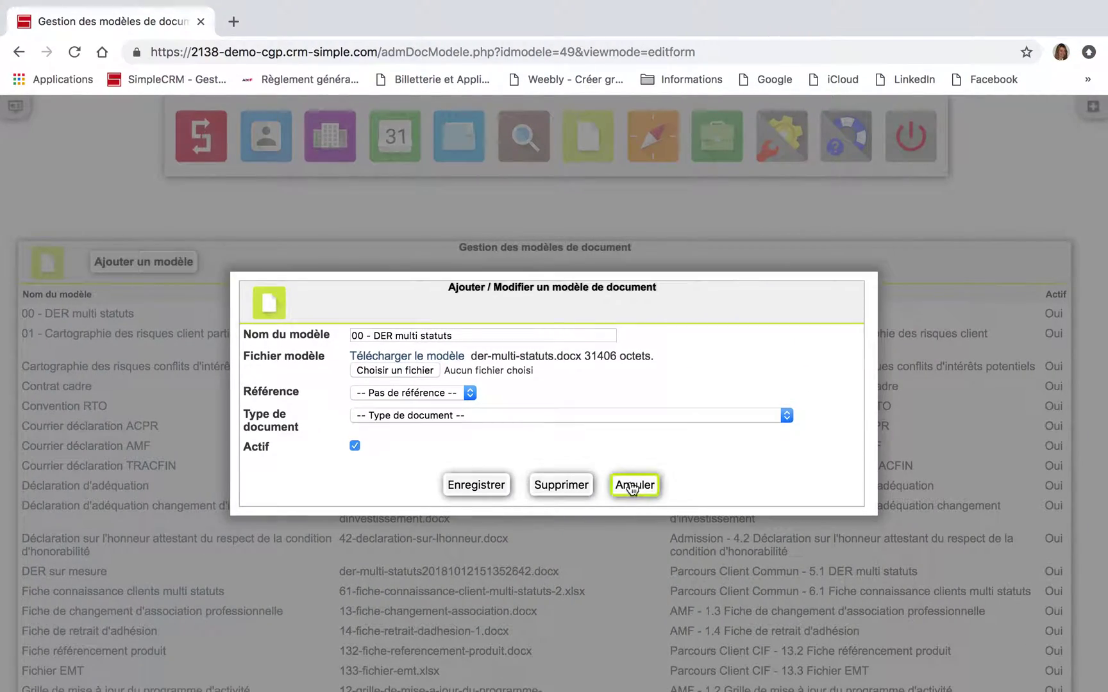
click(633, 487)
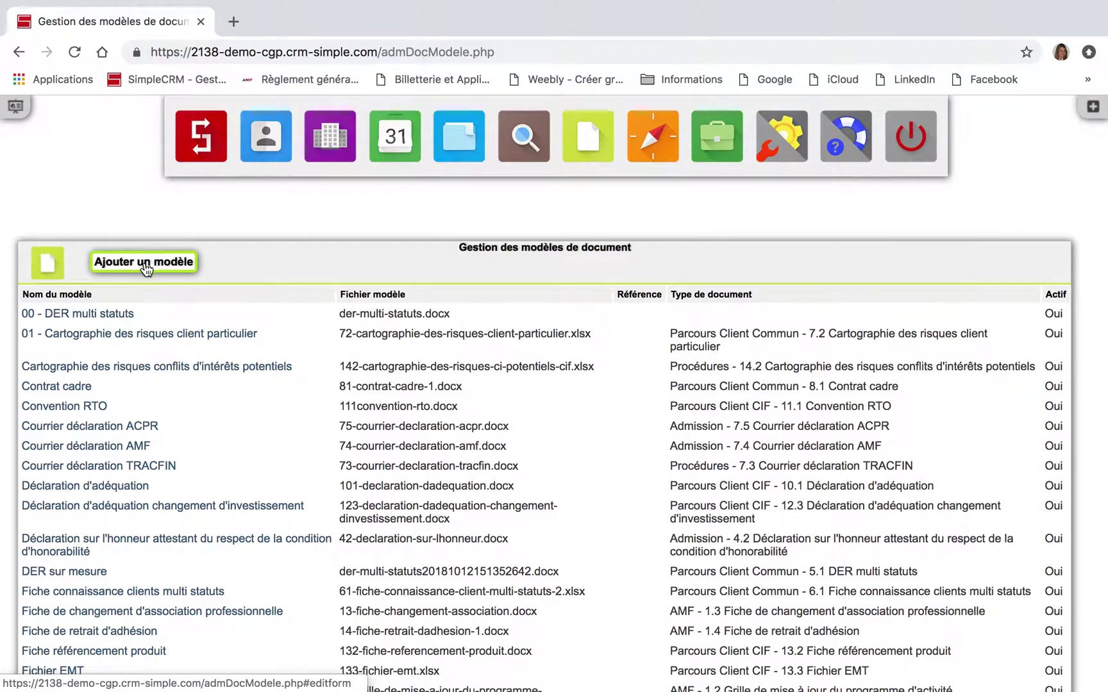
click(145, 263)
click(407, 343)
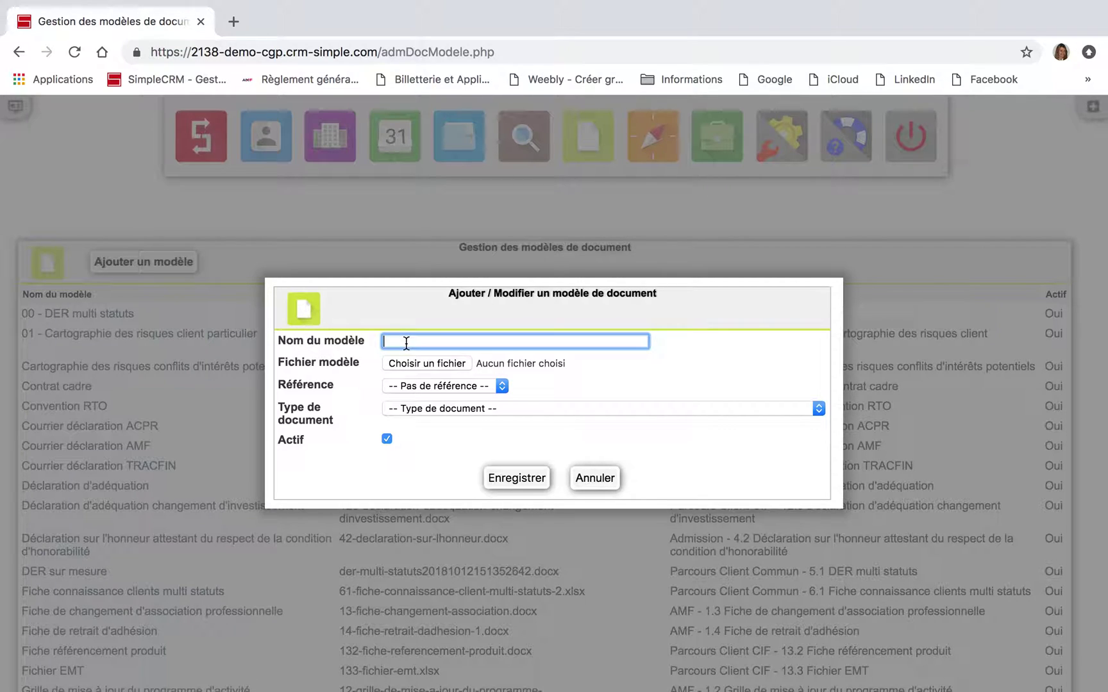
text(DER personnalisé)
- Set the new template's document type to "Parcours Client Commun - 5.1 DER multi statuts"
click(428, 407)
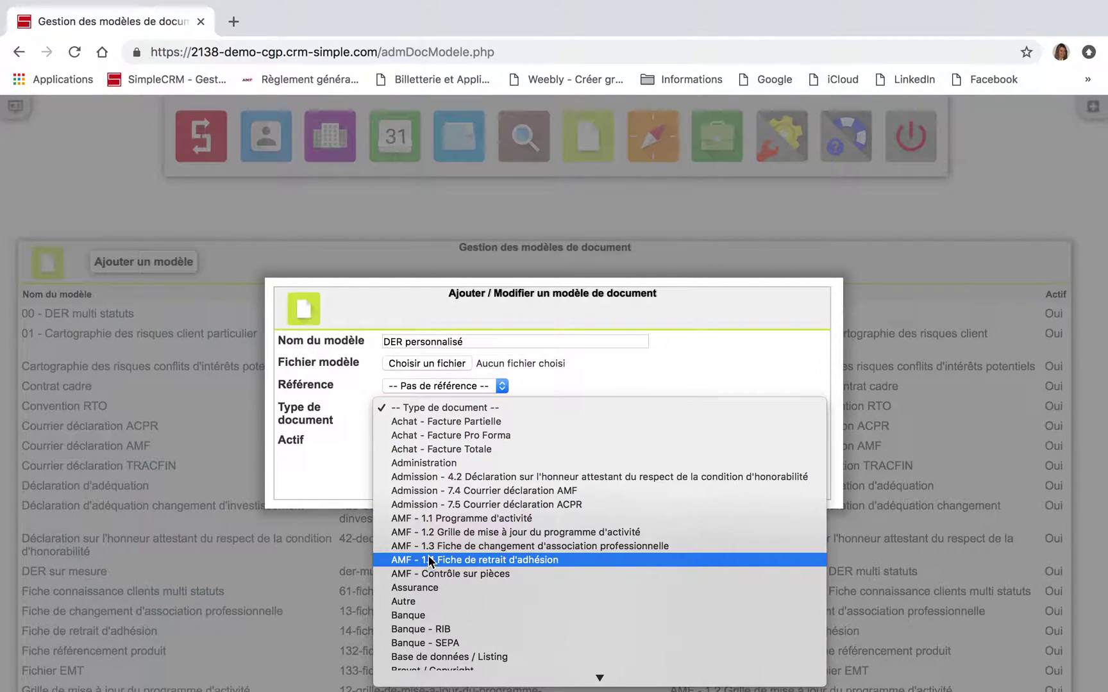
scroll(471, 590, down, 5)
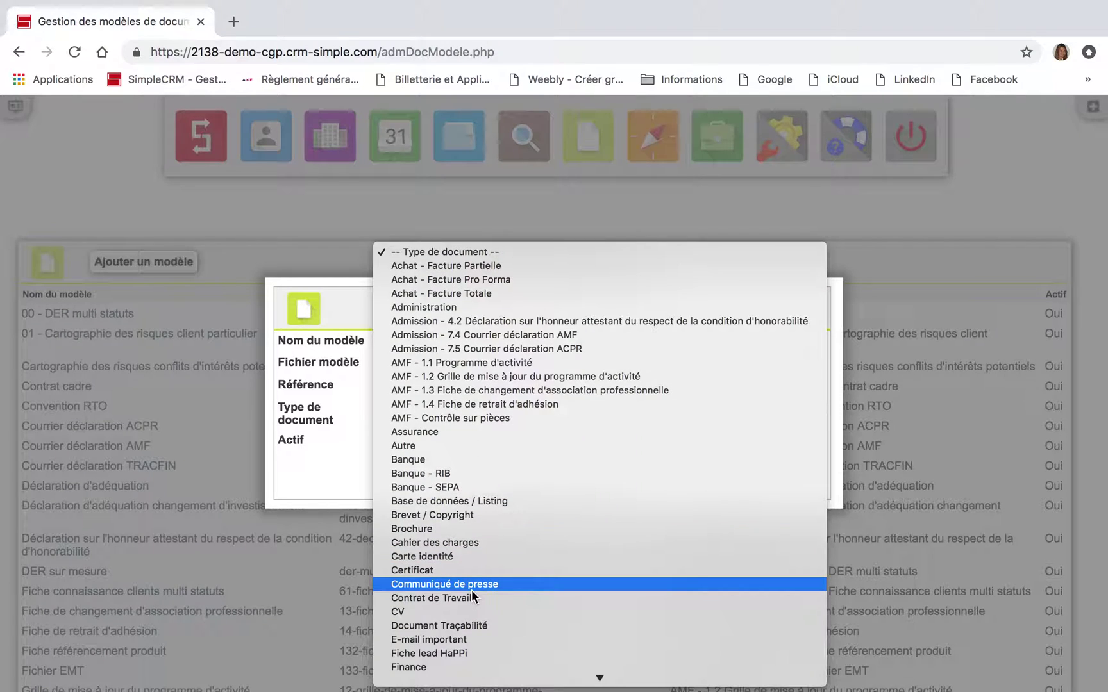
scroll(471, 593, down, 7)
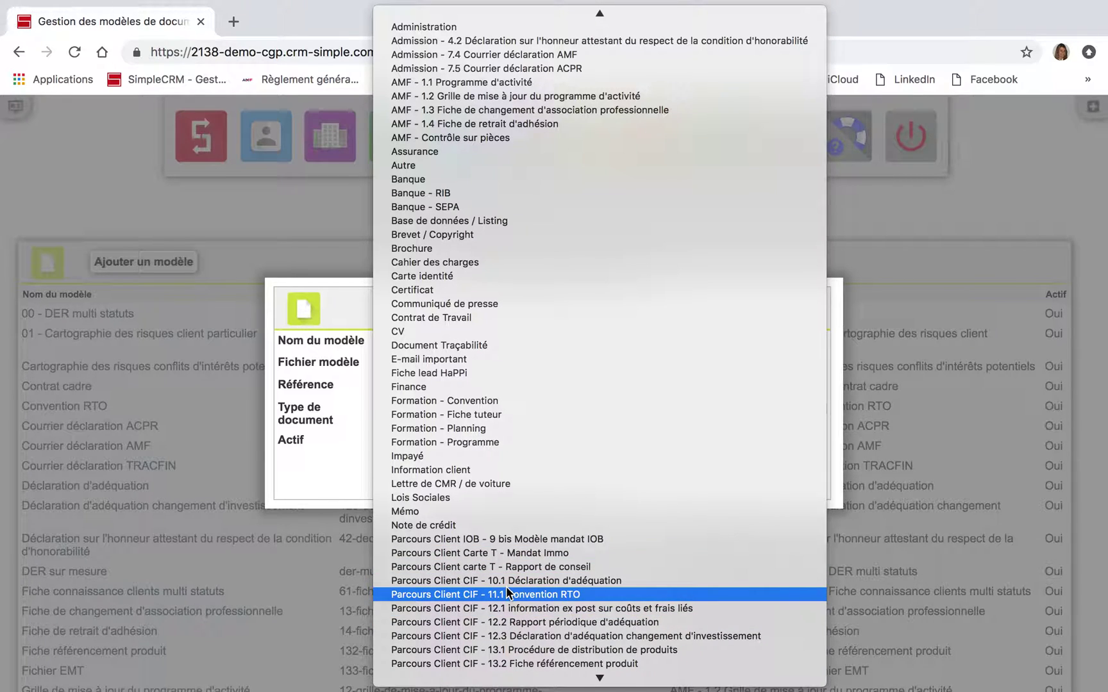
scroll(503, 610, down, 5)
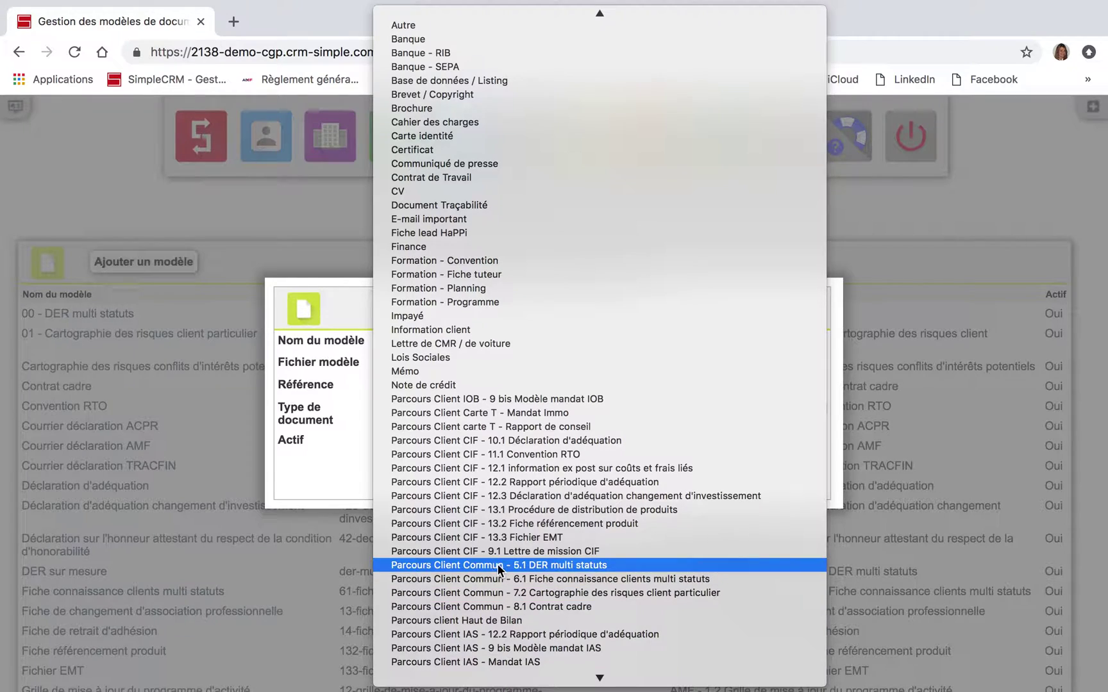
click(498, 565)
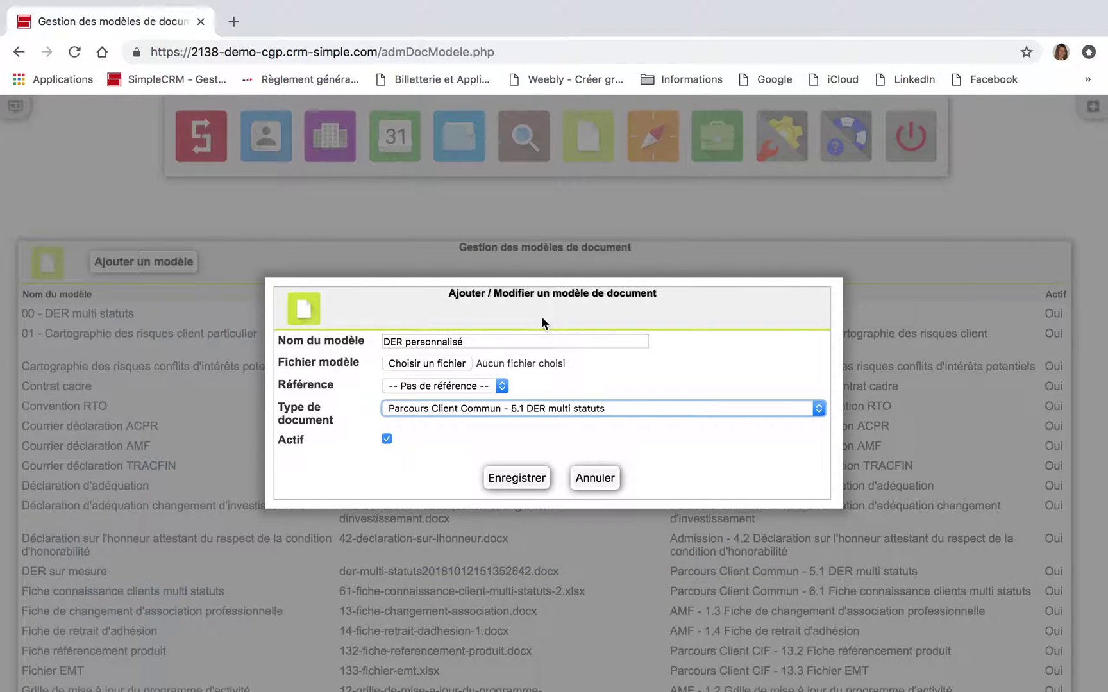
- Attach the file 201809210918510.der-personnalisé from Téléchargements as the model file and save the new template
click(420, 364)
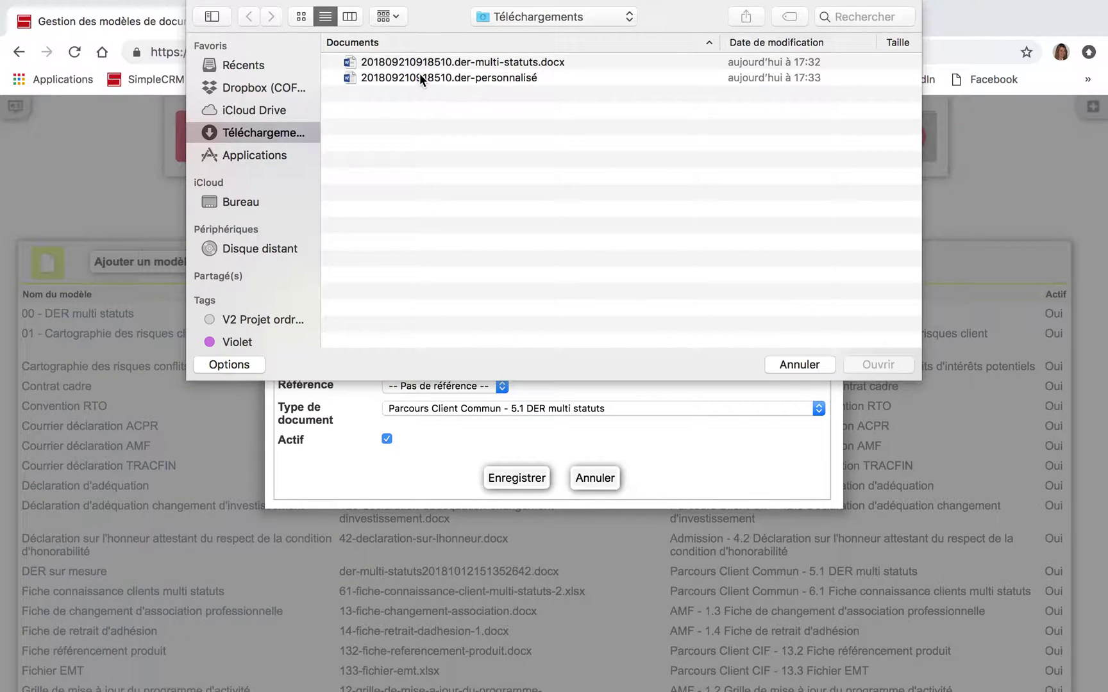
click(419, 75)
click(900, 372)
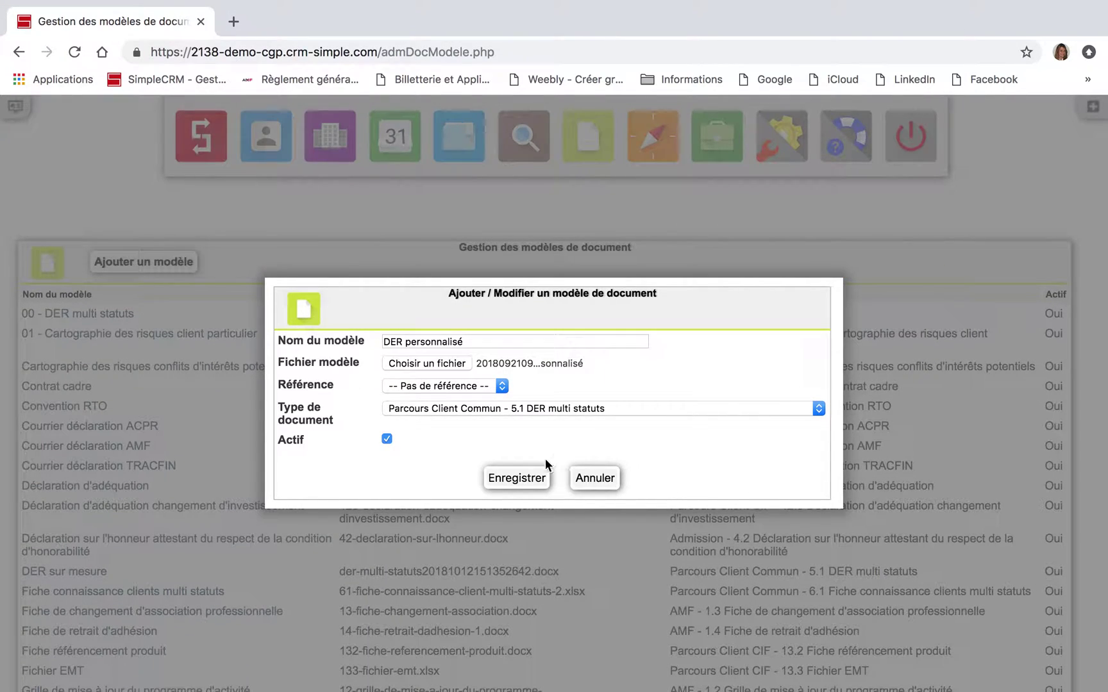
click(523, 479)
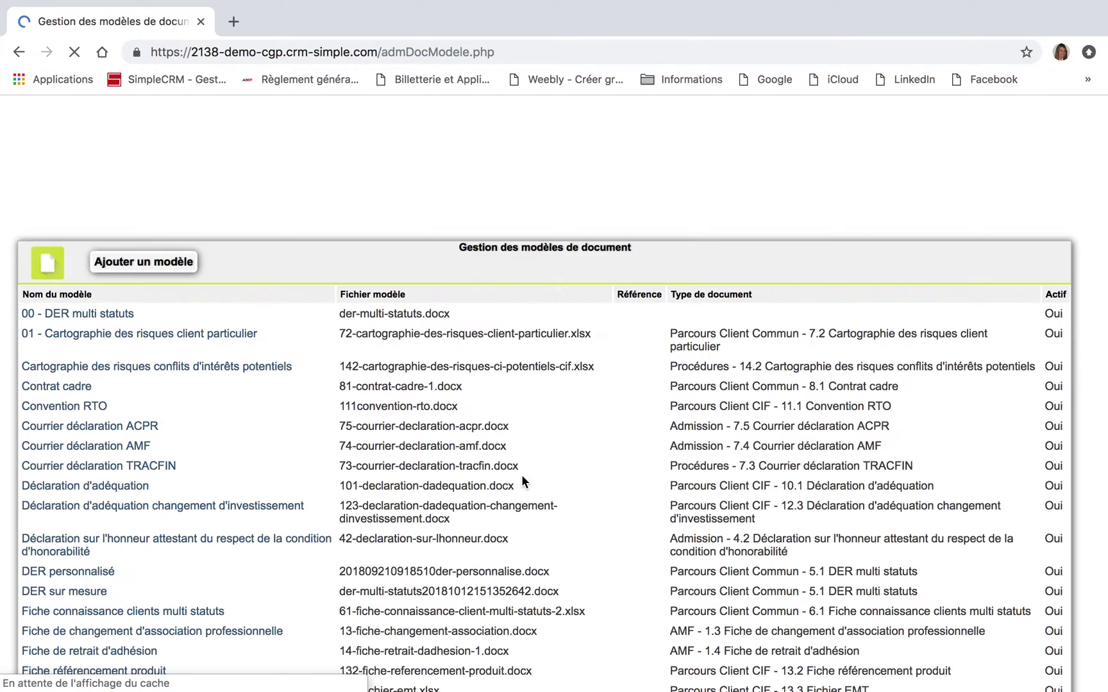
scroll(128, 480, down, 3)
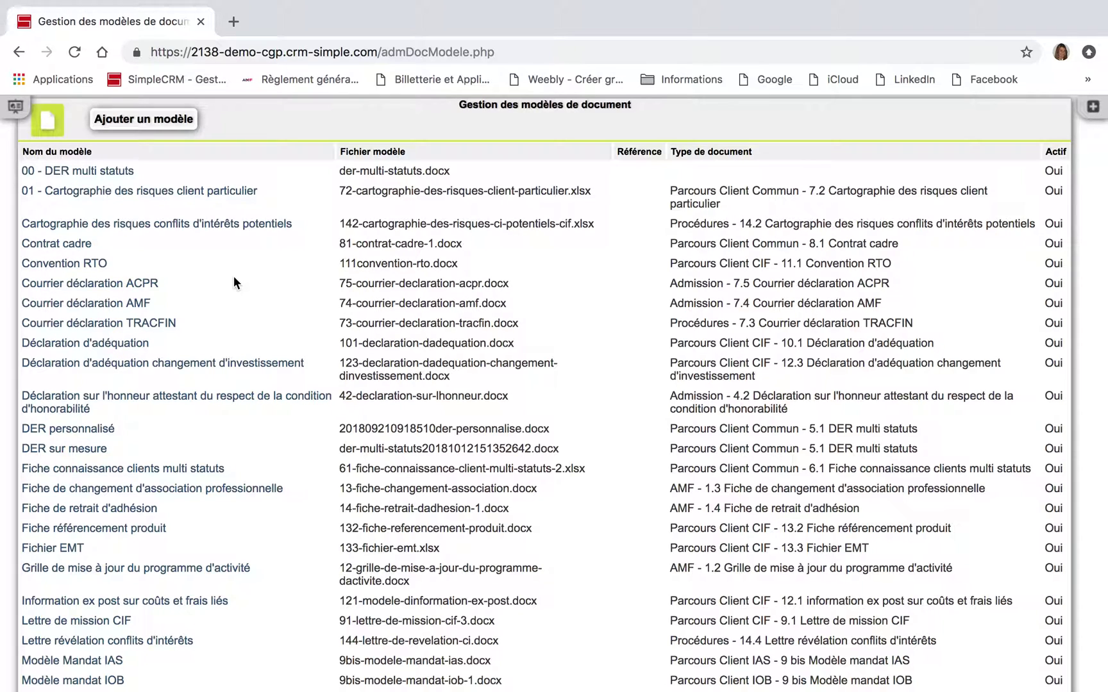
scroll(233, 276, up, 2)
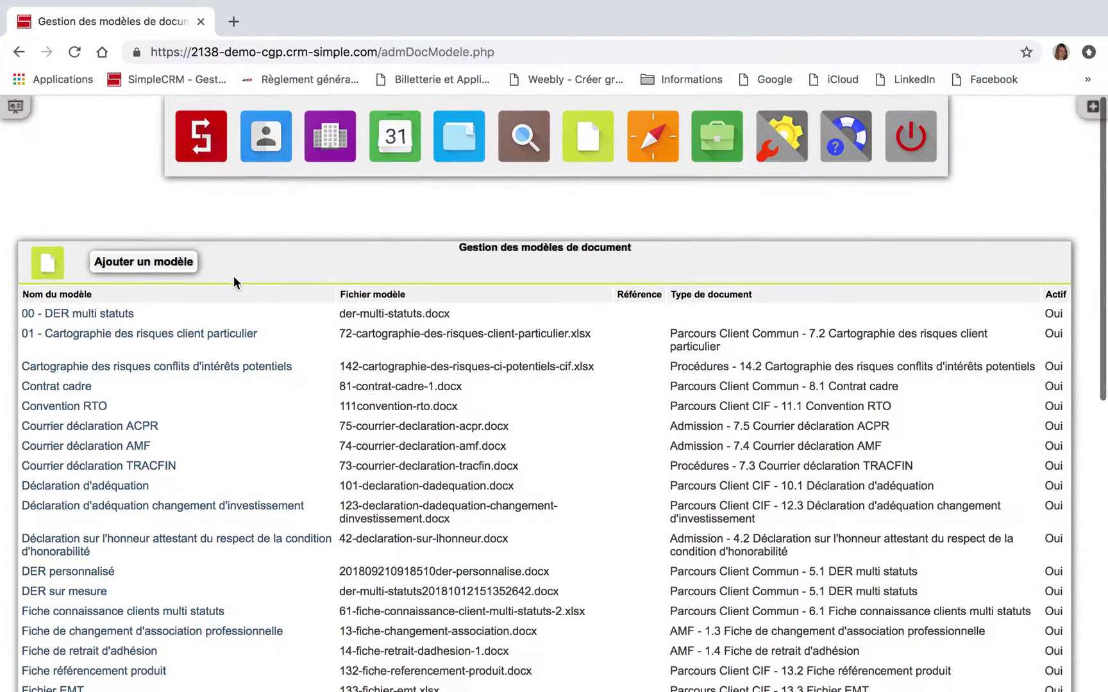